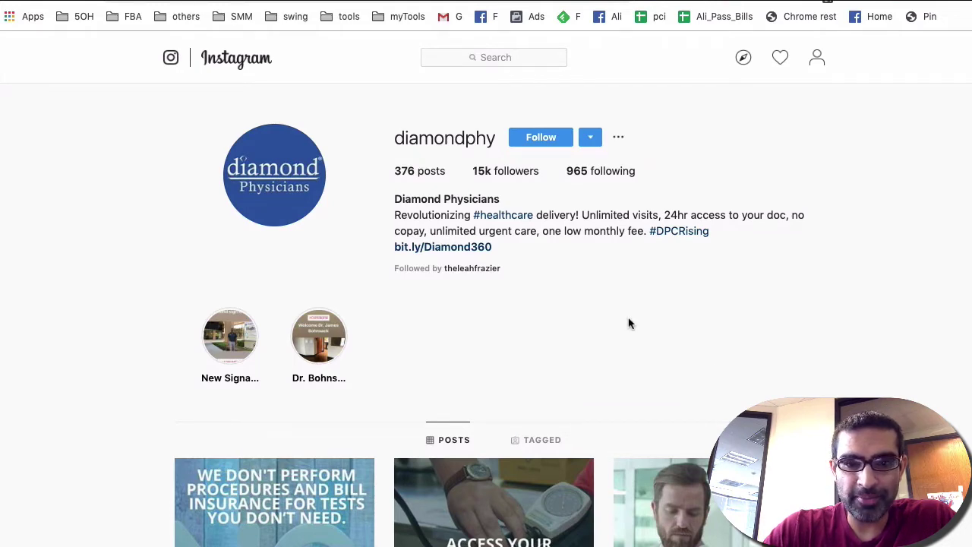
- Follow the bit.ly/Diamond360 link in the diamondphy Instagram bio
{"action": "scroll", "coordinate": [553, 286], "scroll_direction": "up", "scroll_amount": 10}
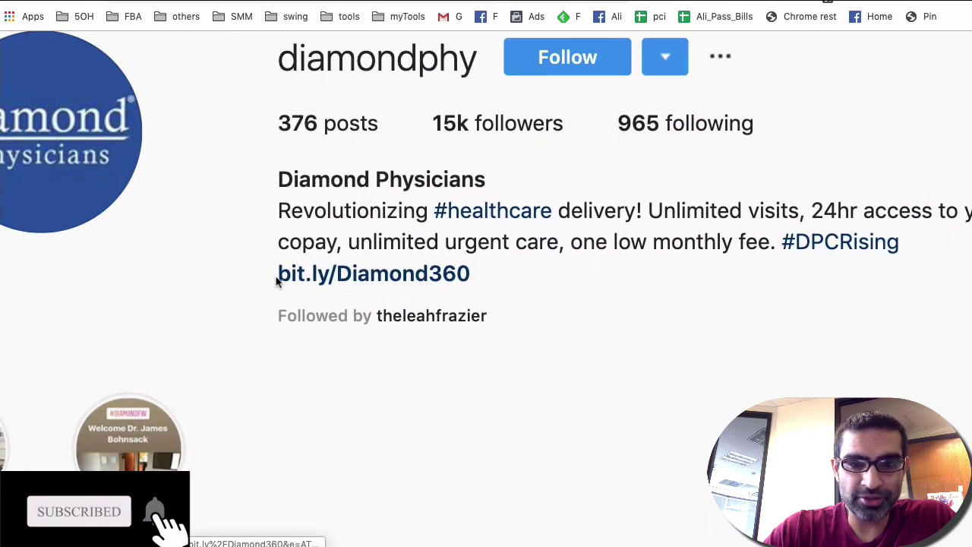
{"action": "scroll", "coordinate": [525, 319], "scroll_direction": "down", "scroll_amount": 10}
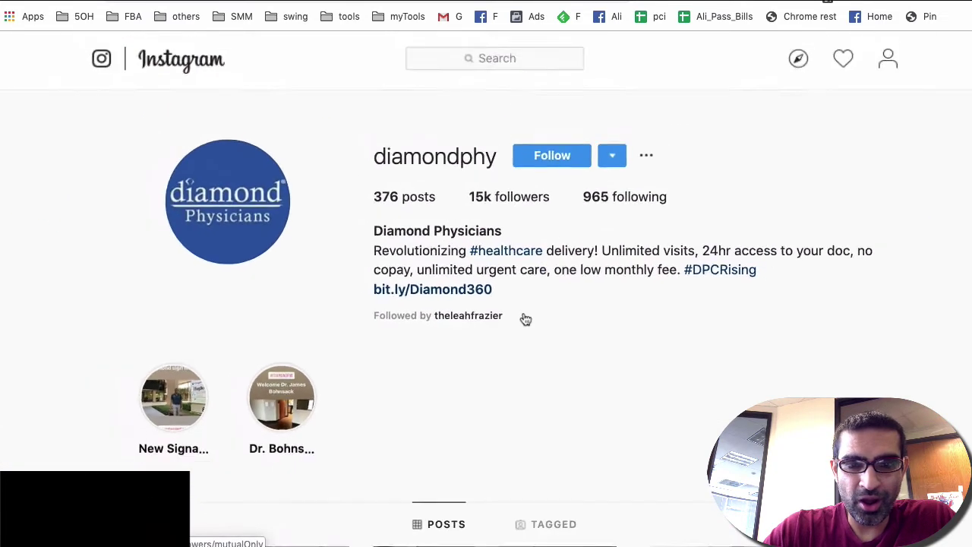
{"action": "scroll", "coordinate": [525, 318], "scroll_direction": "down", "scroll_amount": 2}
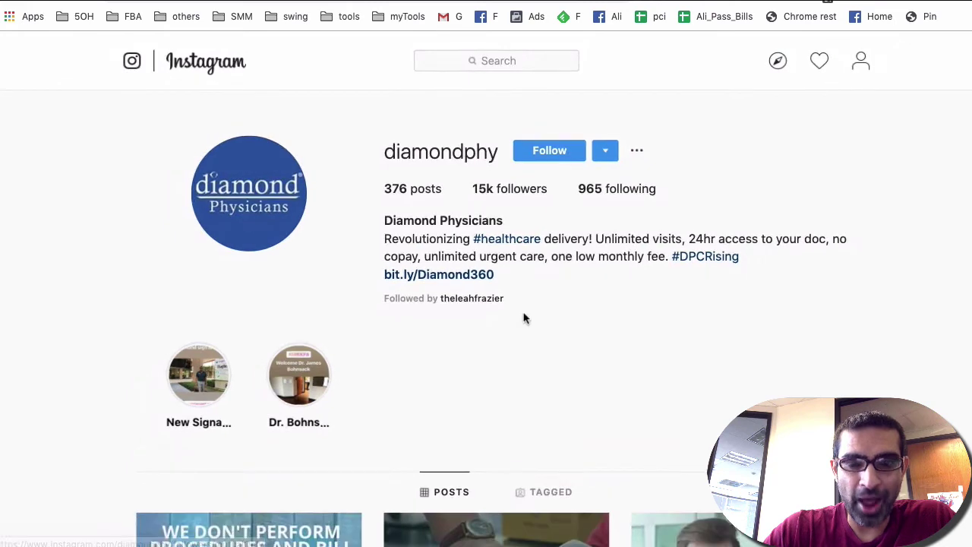
{"action": "left_click", "coordinate": [477, 262]}
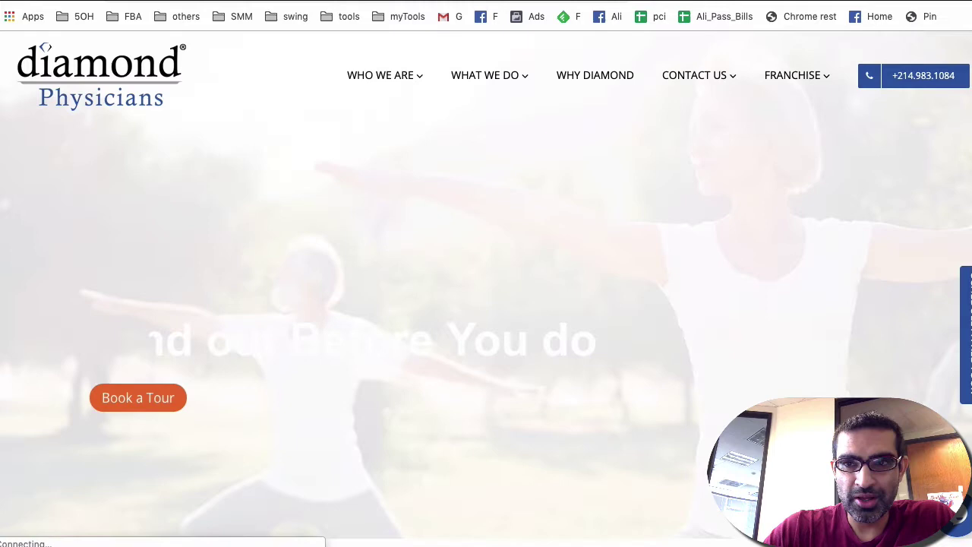
- Go back to the diamondphy profile and select its bit.ly/Diamond360 bio link
{"action": "key", "text": "ctrl+Tab"}
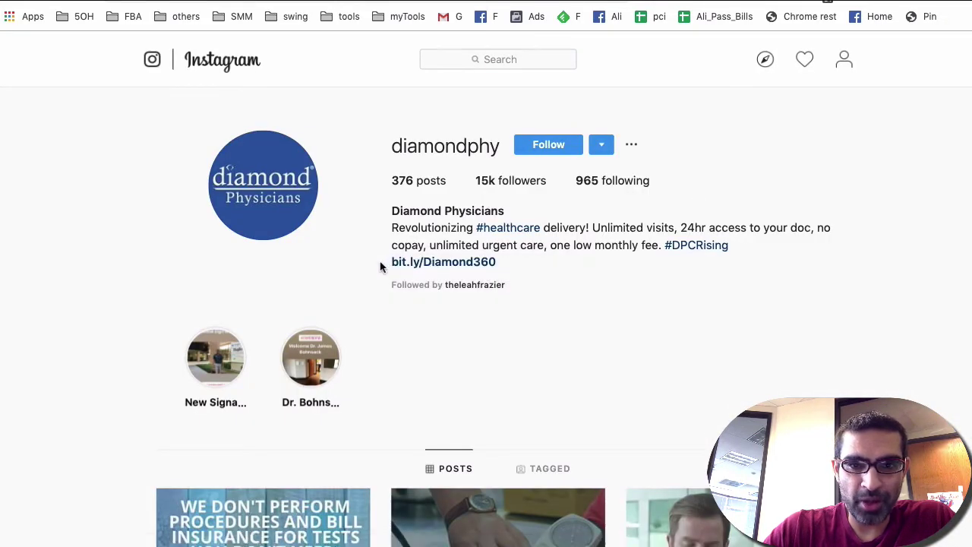
{"action": "left_click_drag", "start_coordinate": [380, 261], "coordinate": [562, 275]}
{"action": "key", "text": "ctrl+c"}
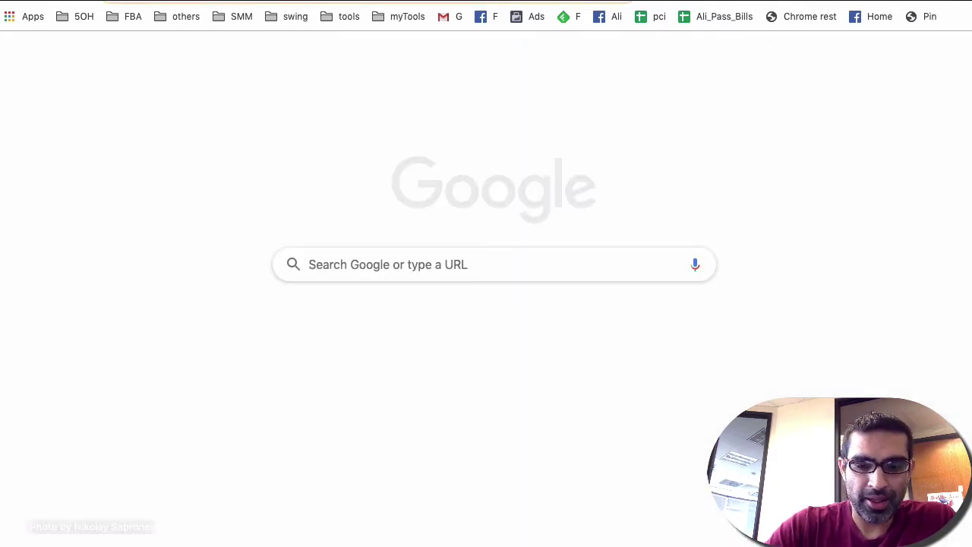
- Open the bit.ly/Diamond360+ stats page by adding + to the pasted short link
{"action": "key", "text": "ctrl+v"}
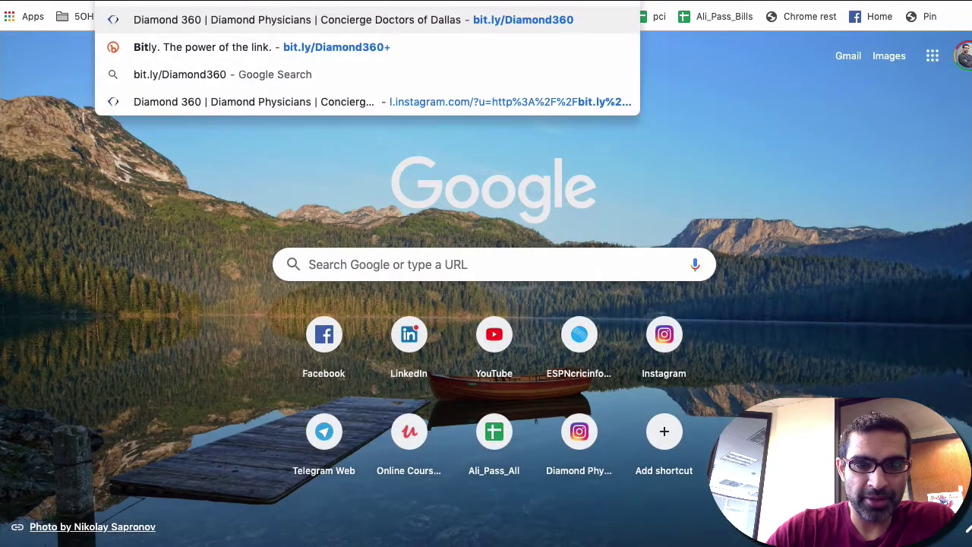
{"action": "type", "text": "+"}
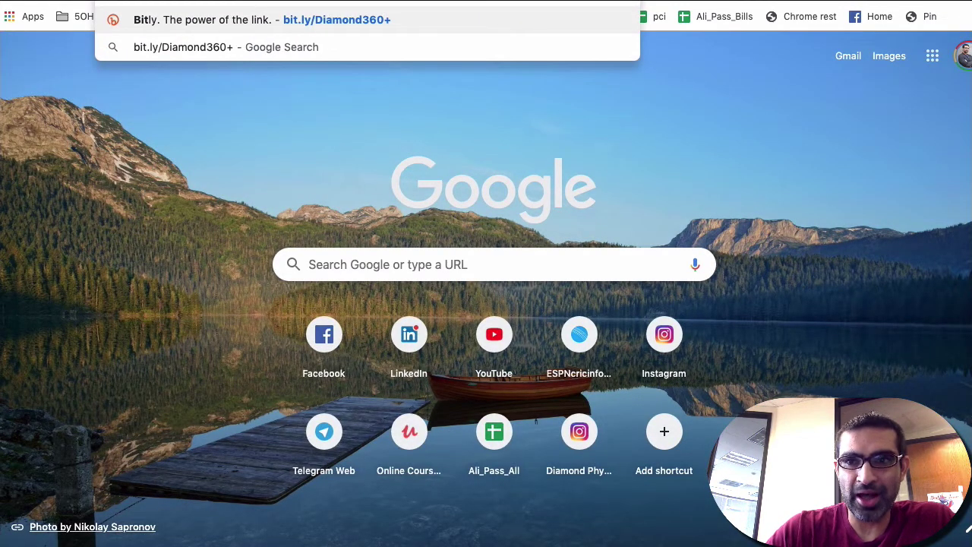
{"action": "key", "text": "Escape"}
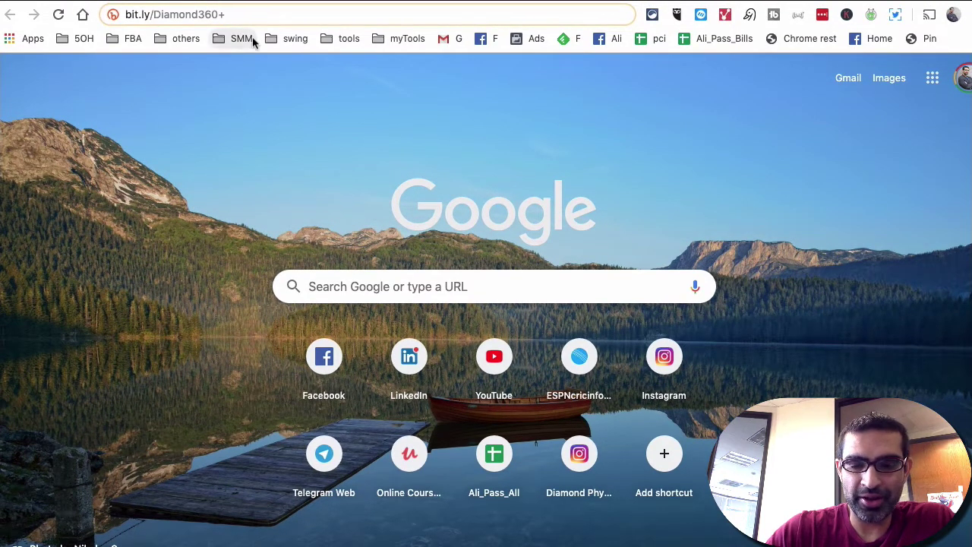
{"action": "key", "text": "Return"}
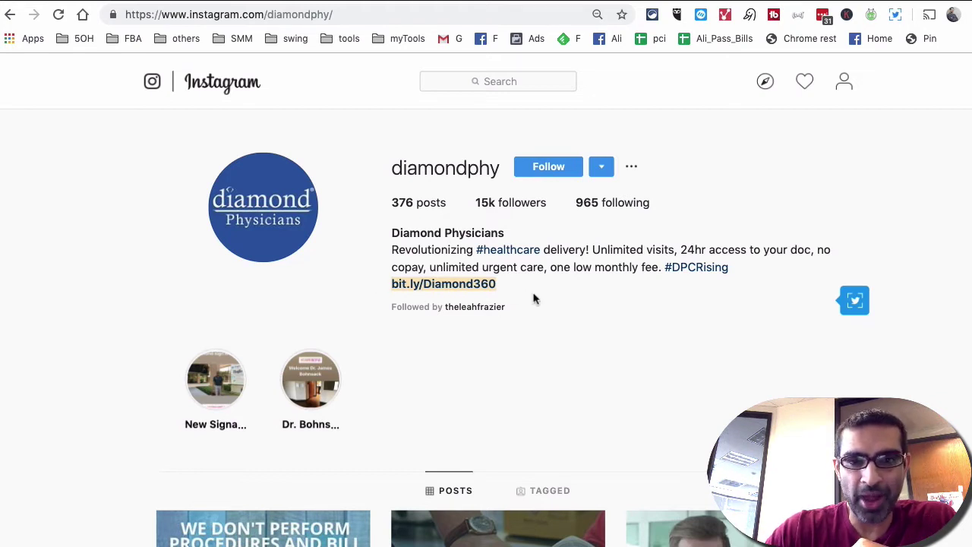
- Load the isocialyou.com homepage in a new tab and select its address
{"action": "key", "text": "super+t"}
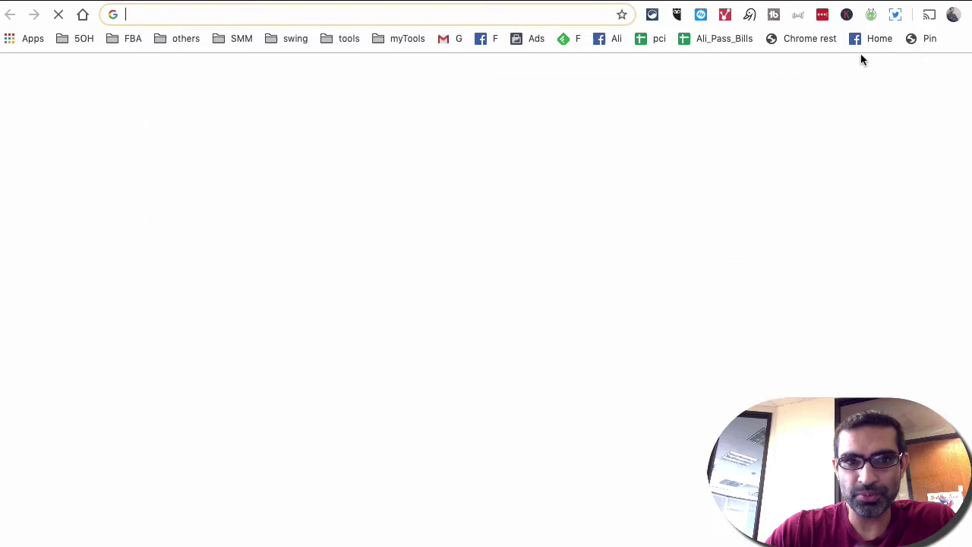
{"action": "type", "text": "isocialyou.com"}
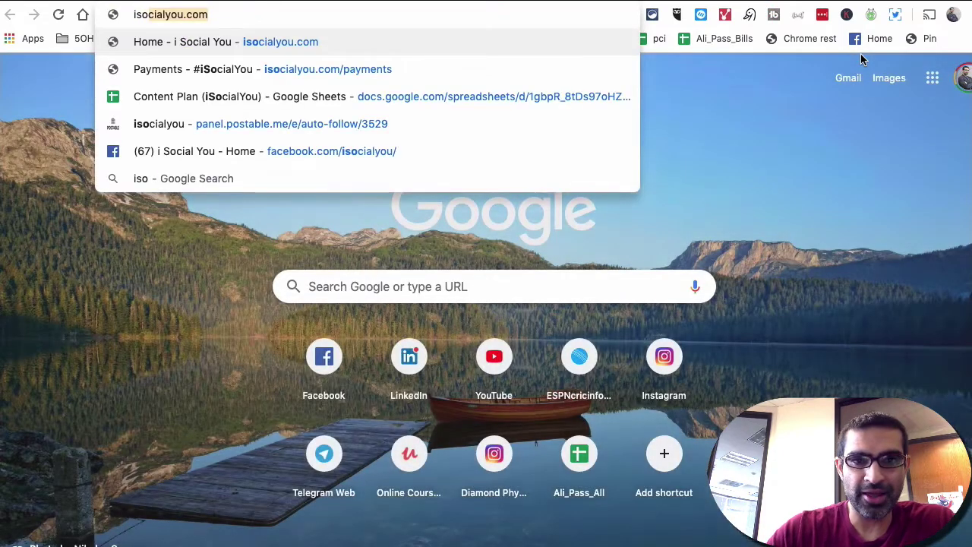
{"action": "key", "text": "Return"}
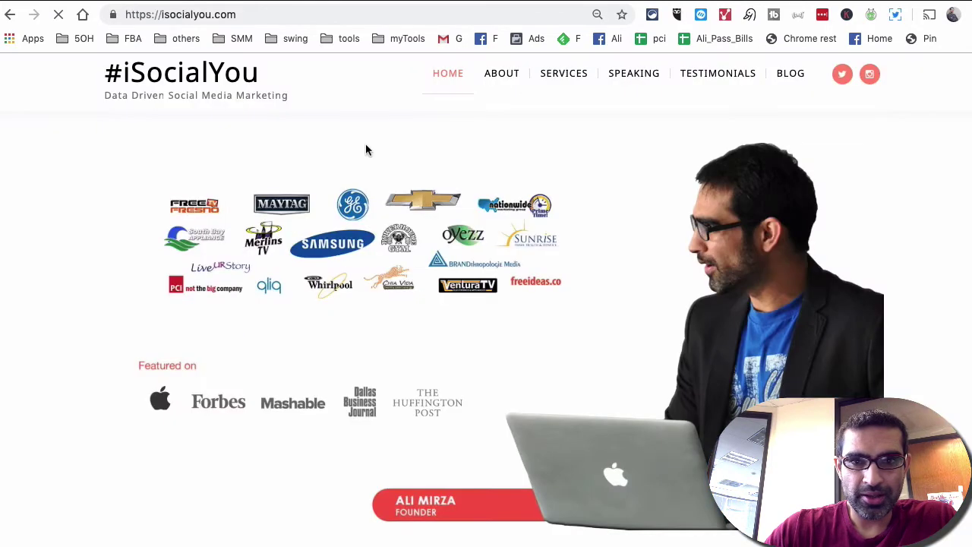
{"action": "left_click", "coordinate": [253, 14]}
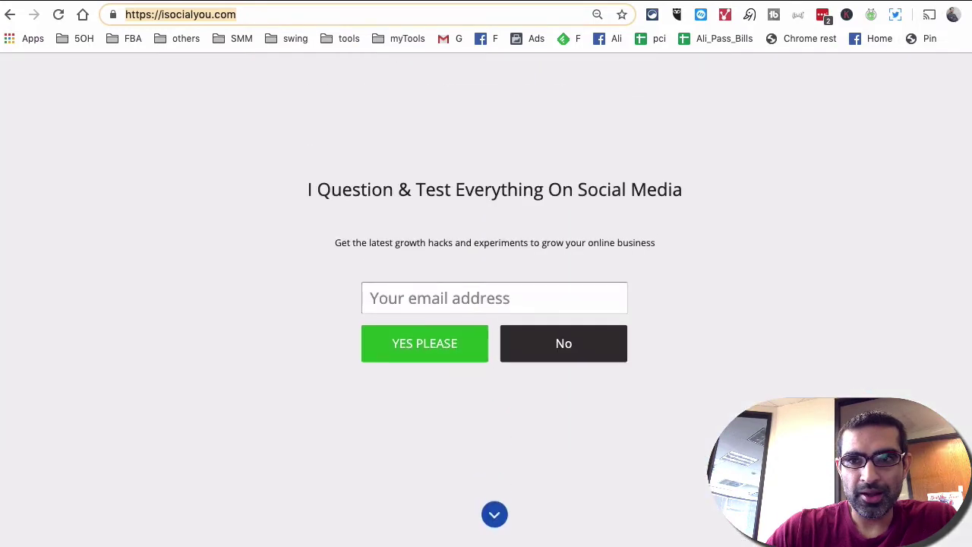
{"action": "left_click", "coordinate": [495, 514]}
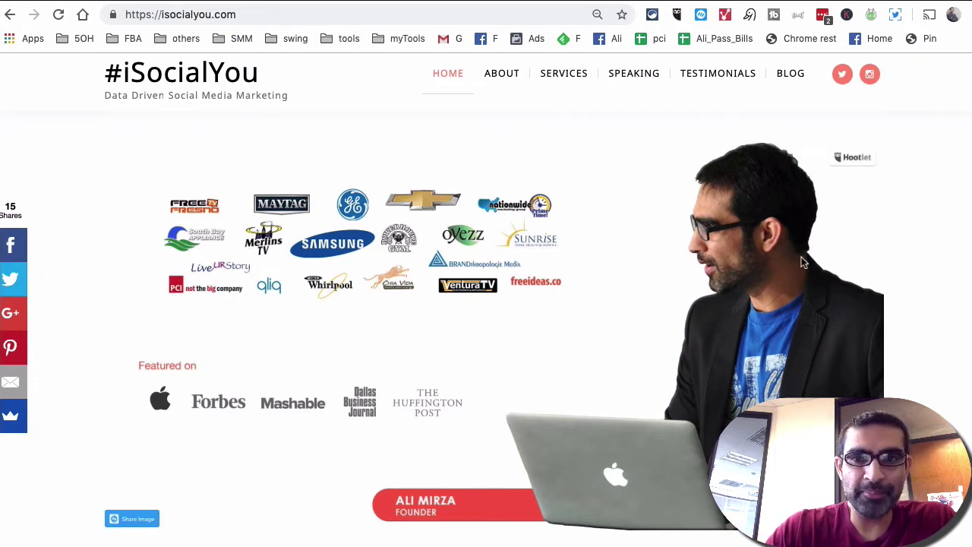
- Review the Diamond360+ stats, then select the isocialyou.com homepage address for copying
{"action": "left_click", "coordinate": [695, 6]}
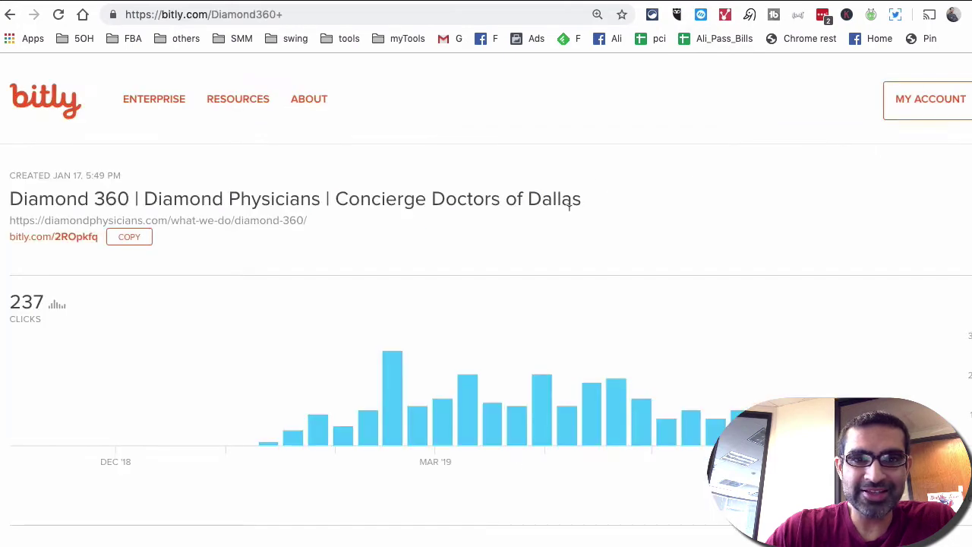
{"action": "scroll", "coordinate": [637, 239], "scroll_direction": "down", "scroll_amount": 10}
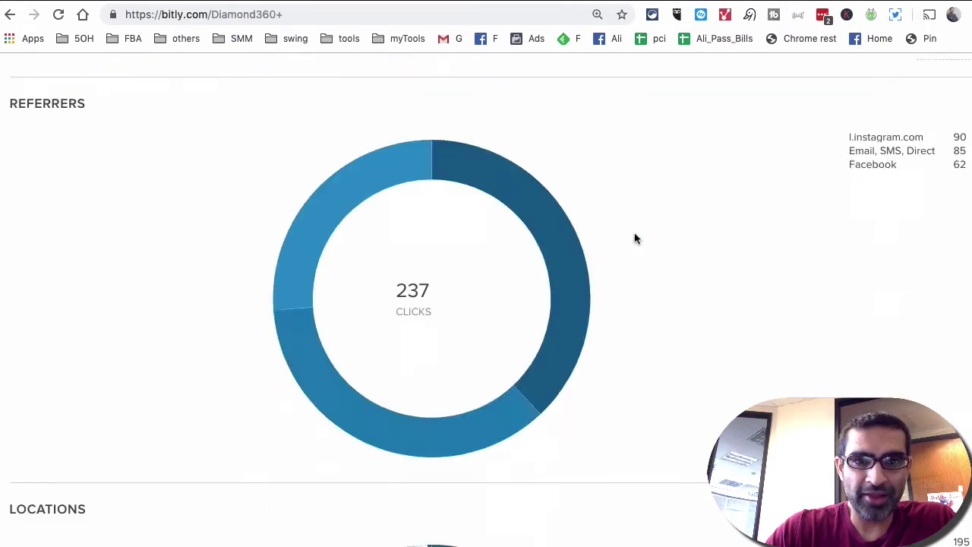
{"action": "scroll", "coordinate": [636, 239], "scroll_direction": "up", "scroll_amount": 10}
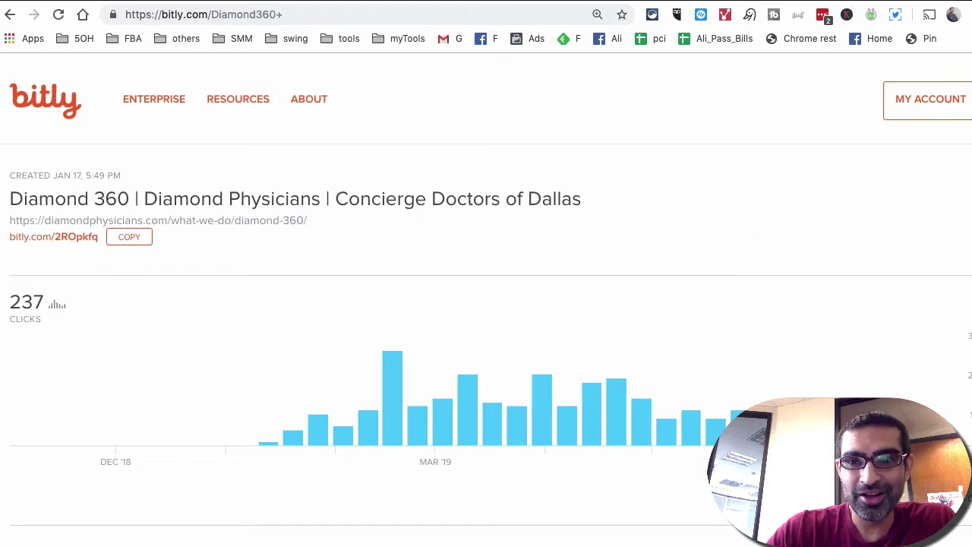
{"action": "left_click", "coordinate": [841, 1]}
{"action": "left_click", "coordinate": [236, 14]}
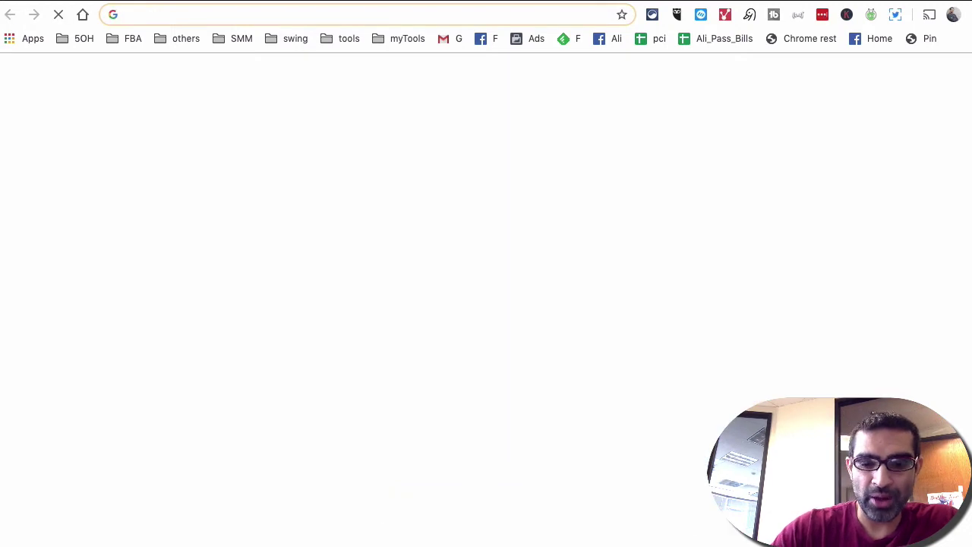
{"action": "type", "text": "bit"}
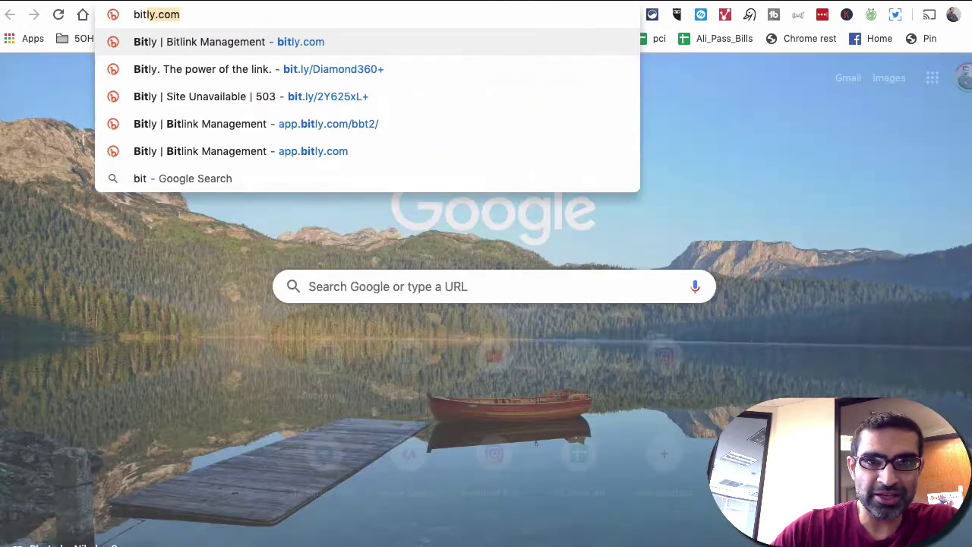
{"action": "type", "text": "ly.com/"}
{"action": "key", "text": "Return"}
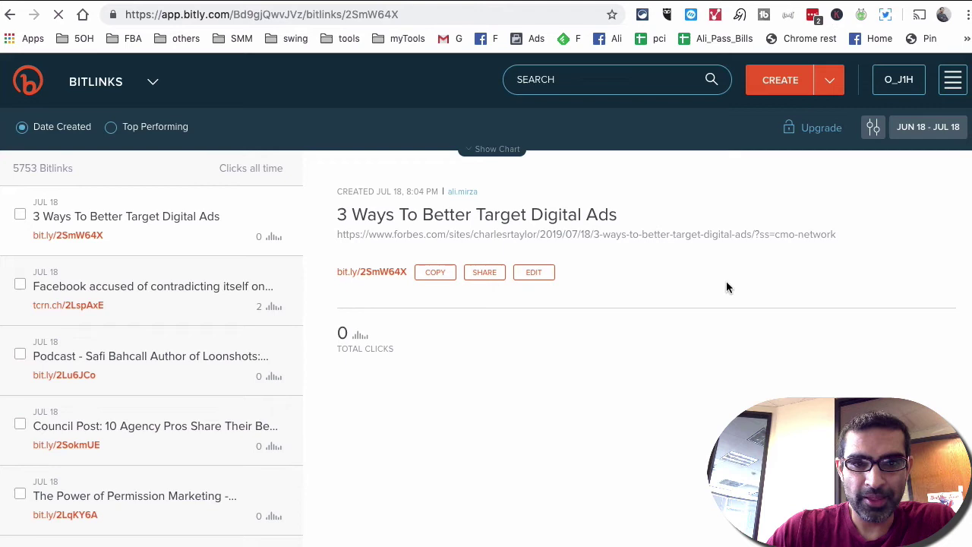
{"action": "left_click", "coordinate": [768, 81]}
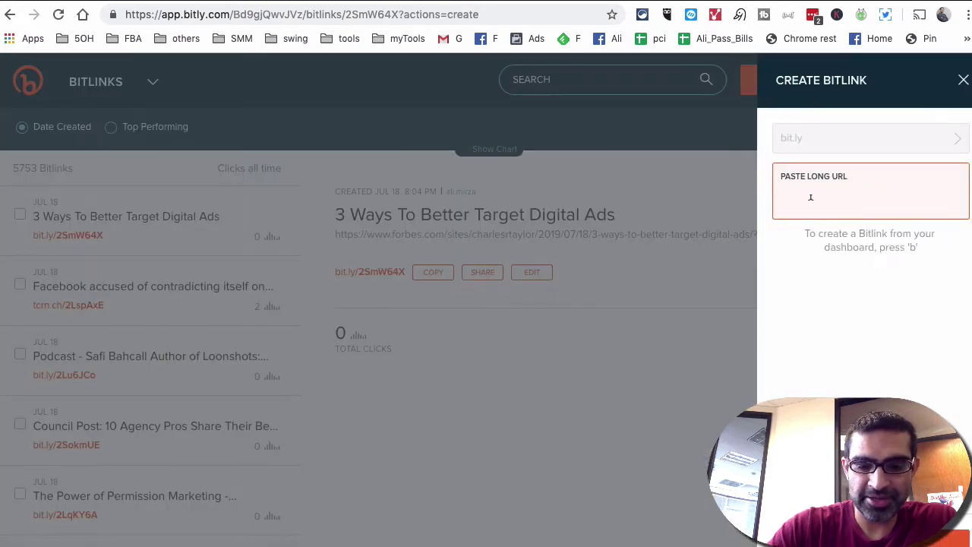
{"action": "type", "text": "https://socialyou.com/"}
{"action": "left_click", "coordinate": [810, 194]}
{"action": "type", "text": "i"}
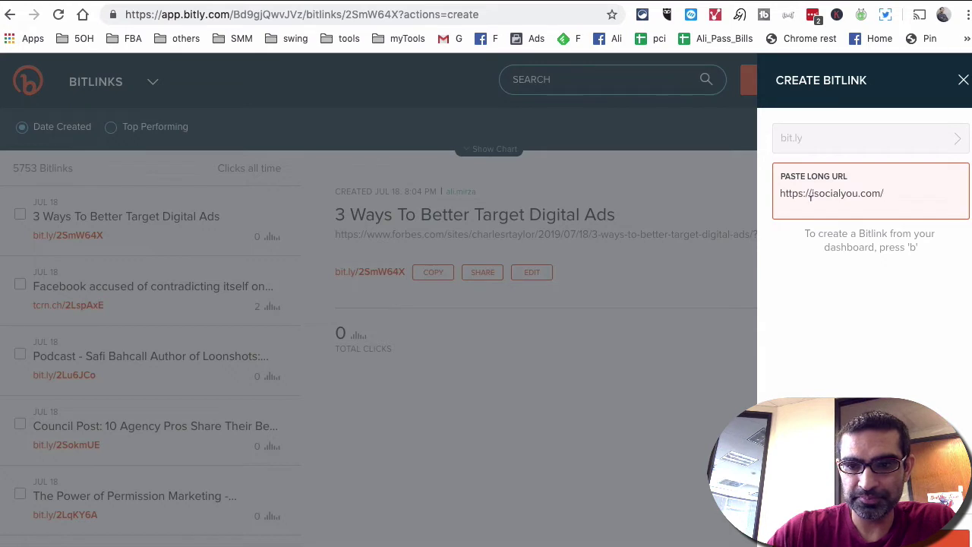
{"action": "key", "text": "Return"}
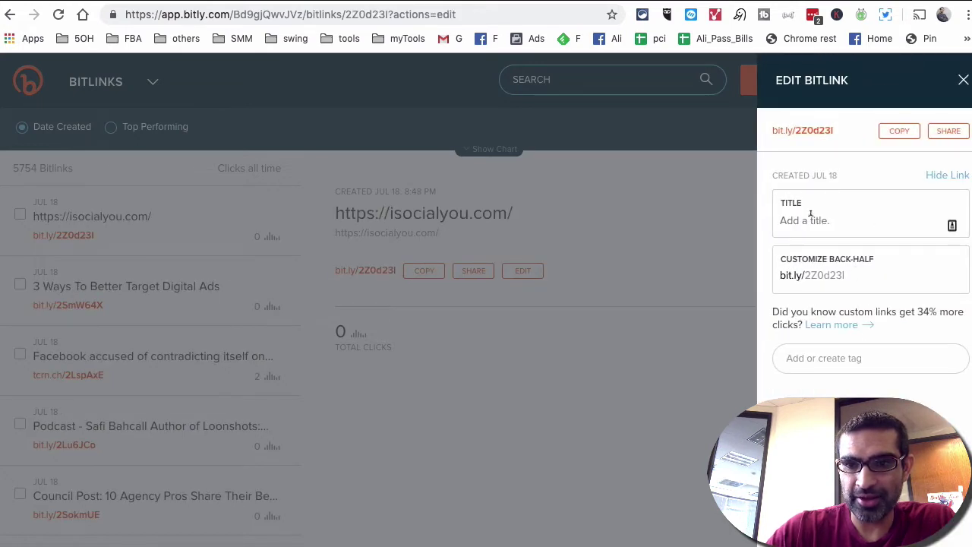
- Look over the new bit.ly/2Z0d23l edit panel and focus the Add or create tag field
{"action": "scroll", "coordinate": [855, 326], "scroll_direction": "up", "scroll_amount": 5}
{"action": "scroll", "coordinate": [657, 245], "scroll_direction": "up", "scroll_amount": 1}
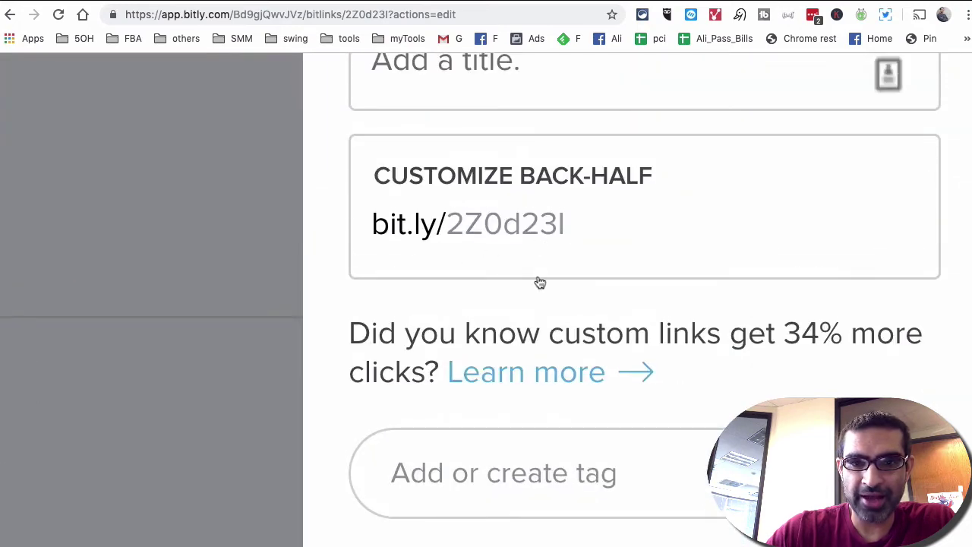
{"action": "scroll", "coordinate": [538, 277], "scroll_direction": "down", "scroll_amount": 5}
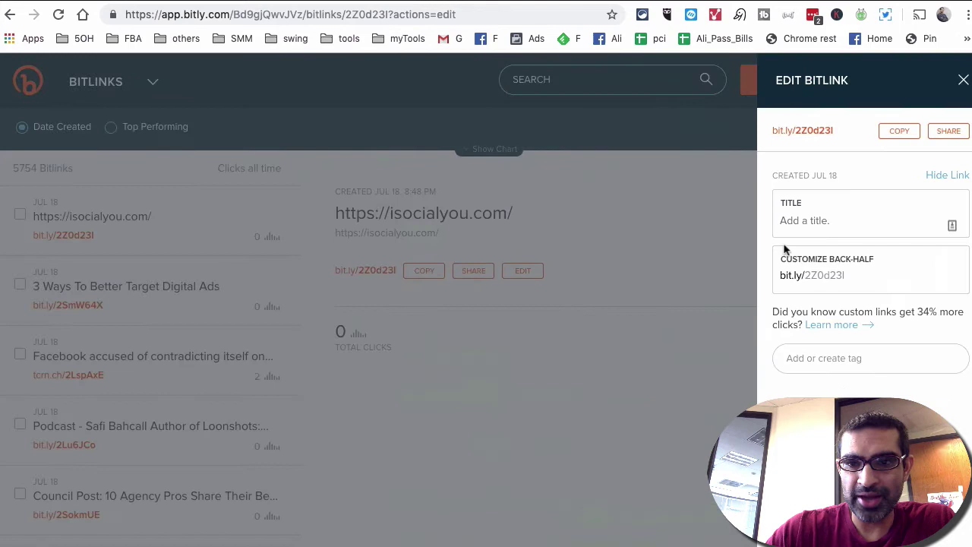
{"action": "left_click", "coordinate": [823, 355]}
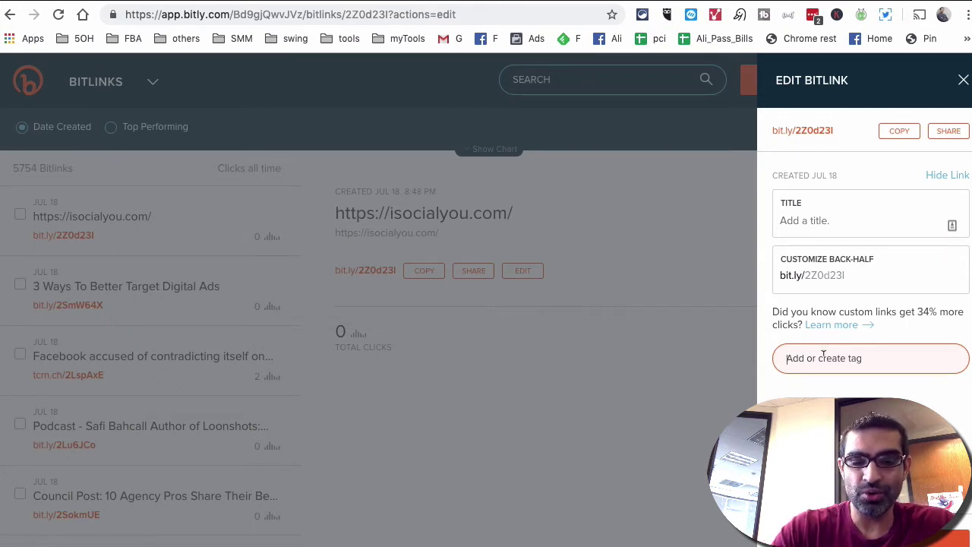
- Tag the link Instagram, title it 'isociayou home page', and copy the short link
{"action": "type", "text": "Instag"}
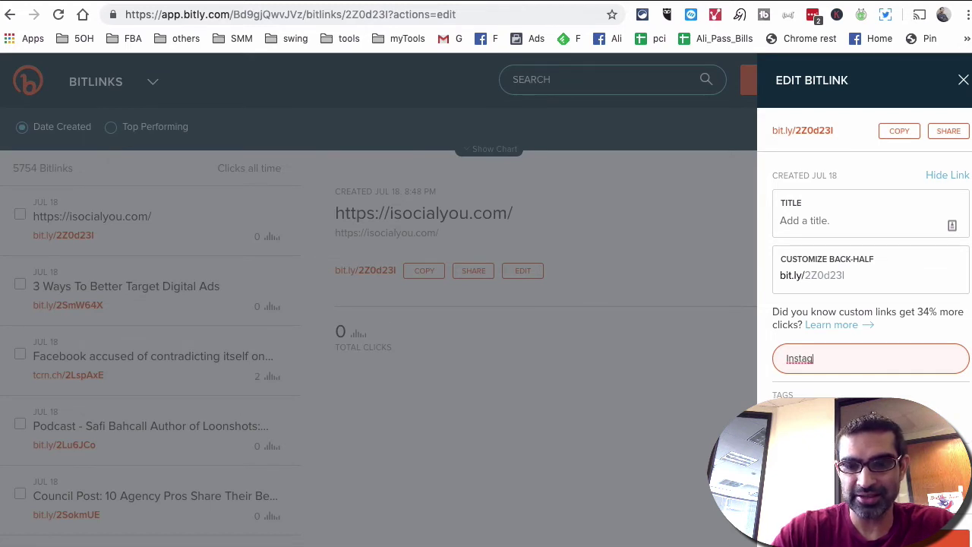
{"action": "type", "text": "ram"}
{"action": "key", "text": "Return"}
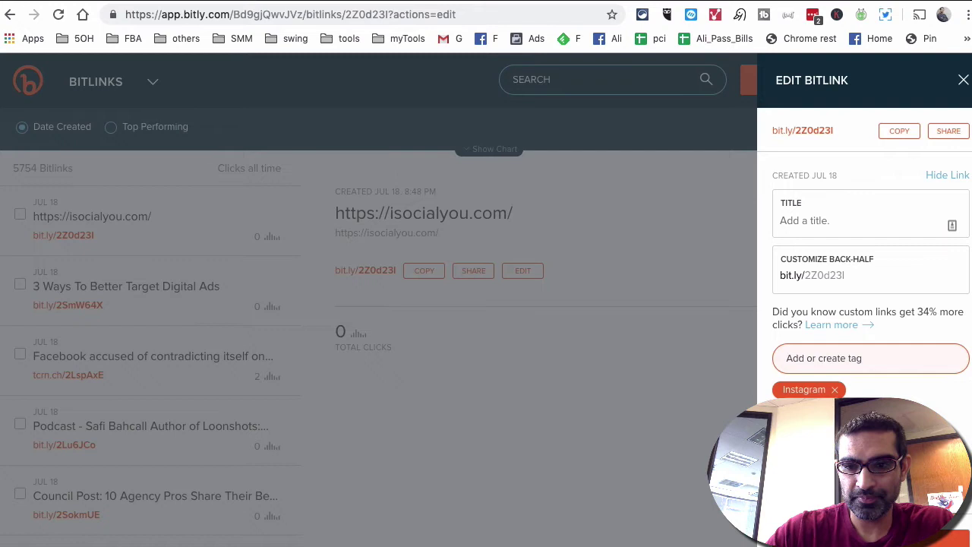
{"action": "left_click", "coordinate": [798, 220]}
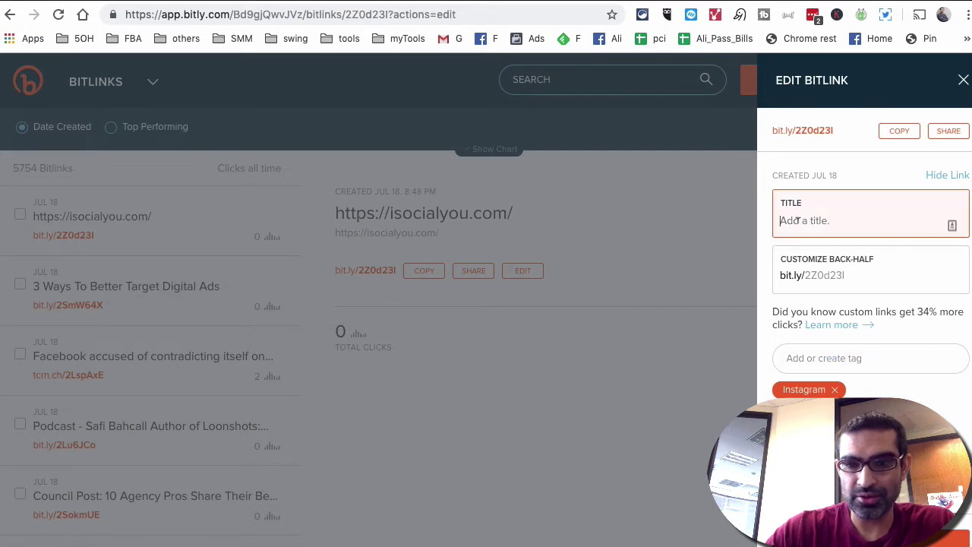
{"action": "type", "text": "isociayou h"}
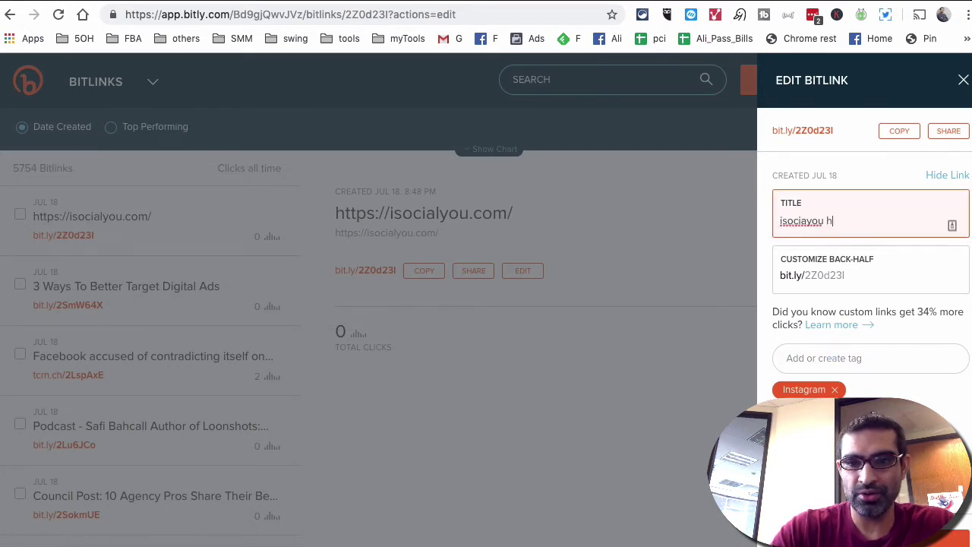
{"action": "type", "text": "ome page"}
{"action": "key", "text": "Return"}
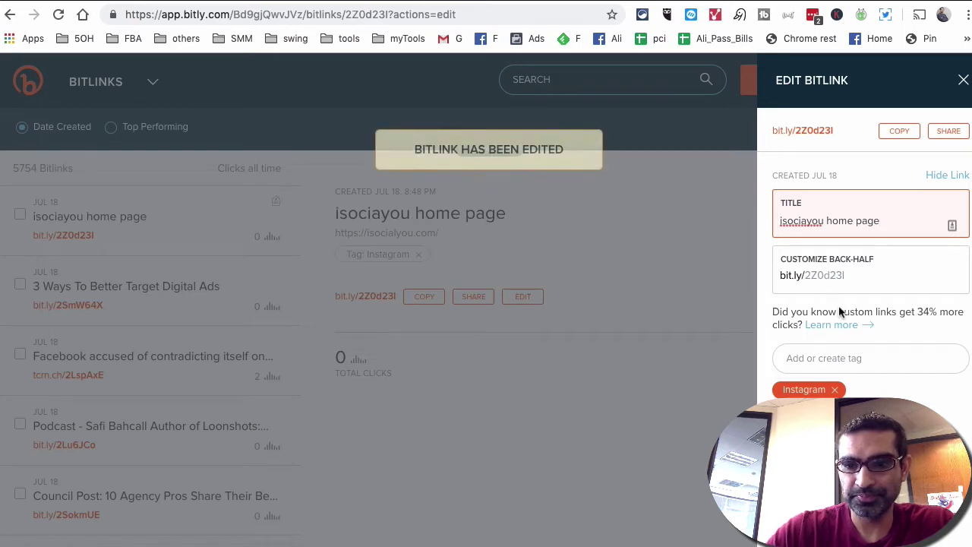
{"action": "left_click", "coordinate": [893, 135]}
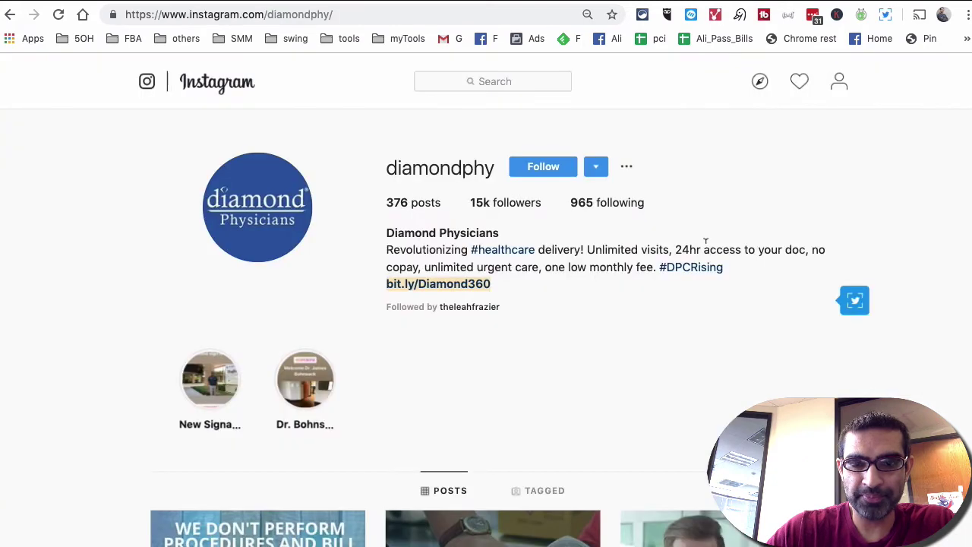
- Open the Edit Profile form from your own Instagram profile
{"action": "scroll", "coordinate": [705, 240], "scroll_direction": "down", "scroll_amount": 2}
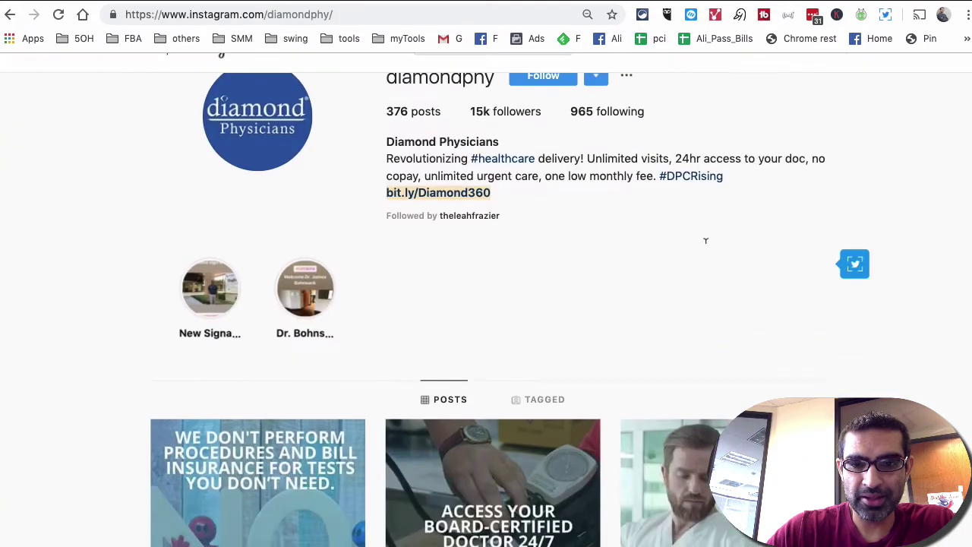
{"action": "scroll", "coordinate": [706, 241], "scroll_direction": "up", "scroll_amount": 2}
{"action": "left_click", "coordinate": [838, 91]}
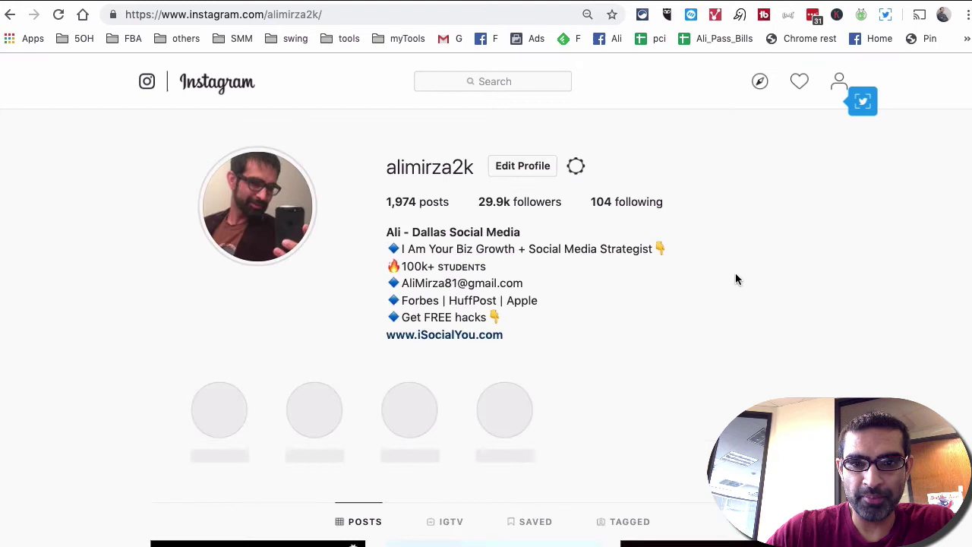
{"action": "left_click", "coordinate": [505, 165]}
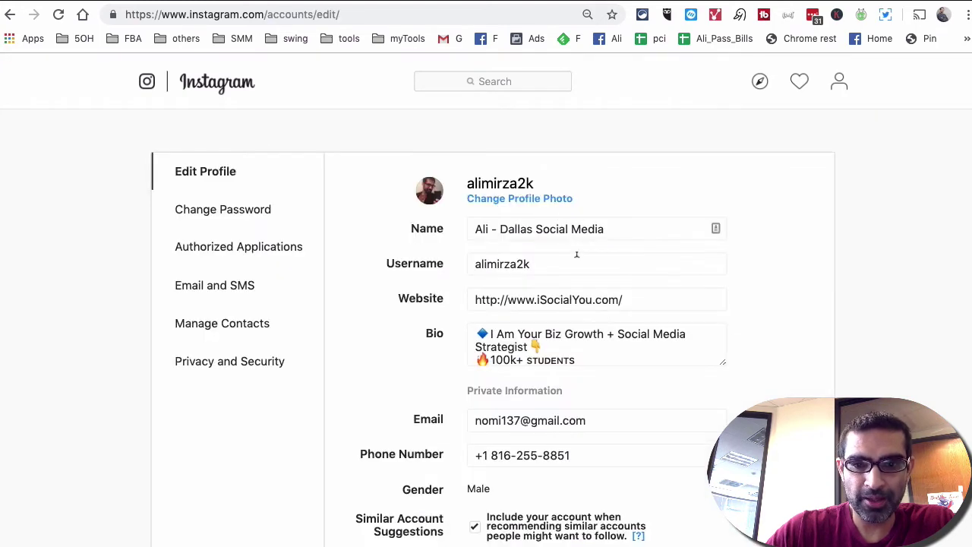
{"action": "scroll", "coordinate": [575, 254], "scroll_direction": "down", "scroll_amount": 2}
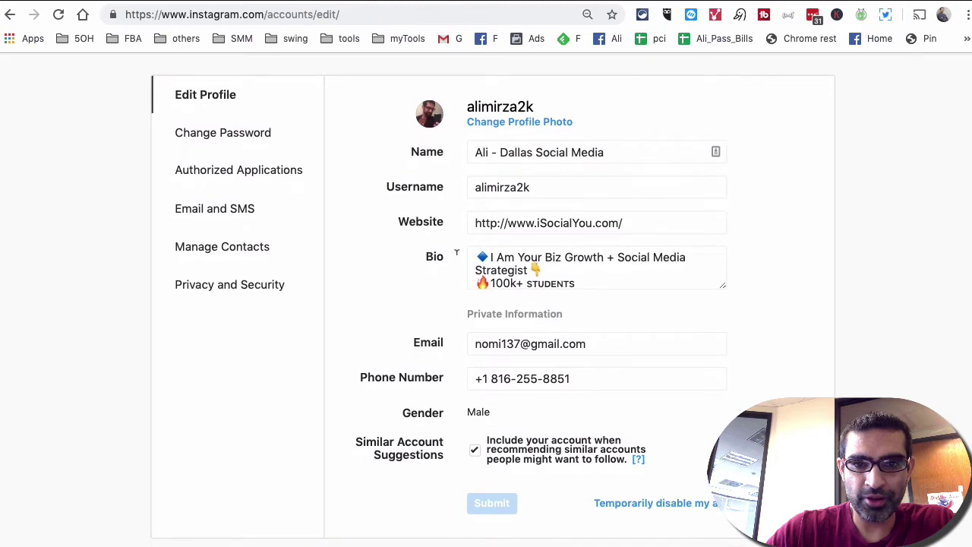
{"action": "scroll", "coordinate": [448, 257], "scroll_direction": "up", "scroll_amount": 5}
{"action": "scroll", "coordinate": [494, 246], "scroll_direction": "right", "scroll_amount": 5}
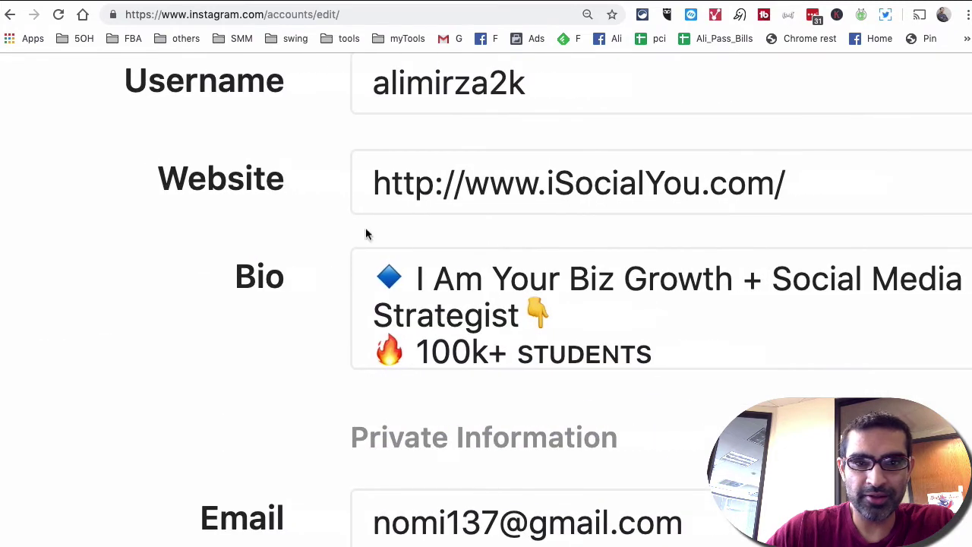
{"action": "double_click", "coordinate": [213, 195]}
{"action": "triple_click", "coordinate": [524, 213]}
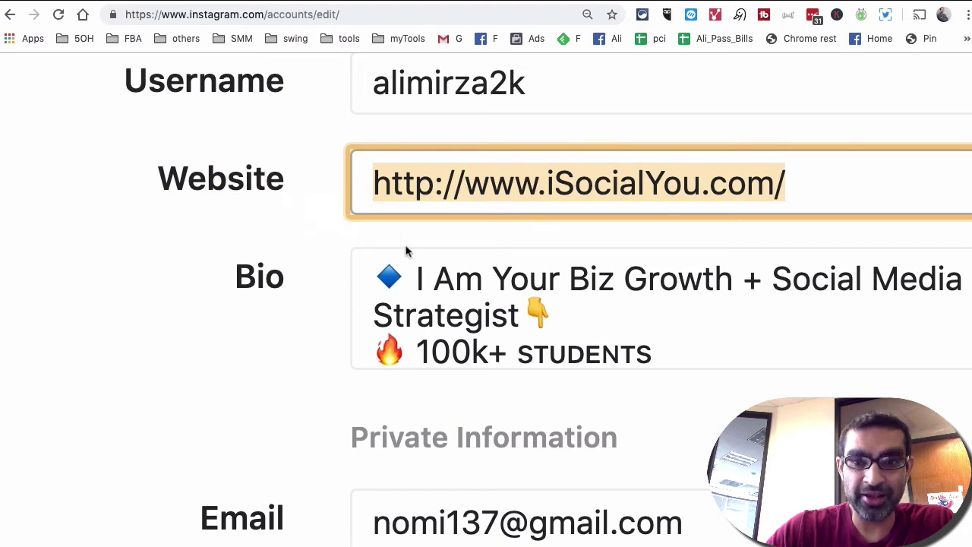
{"action": "key", "text": "super+minus"}
{"action": "key", "text": "super+minus"}
{"action": "key", "text": "super+minus"}
{"action": "key", "text": "super+minus"}
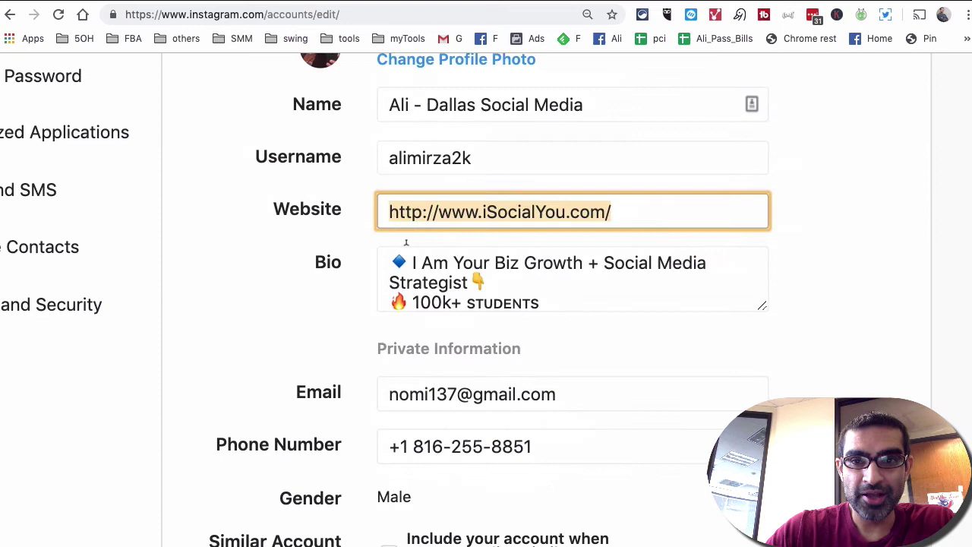
{"action": "key", "text": "super+minus"}
{"action": "key", "text": "super+minus"}
{"action": "key", "text": "super+minus"}
{"action": "scroll", "coordinate": [404, 254], "scroll_direction": "down", "scroll_amount": 2}
{"action": "scroll", "coordinate": [403, 251], "scroll_direction": "up", "scroll_amount": 5}
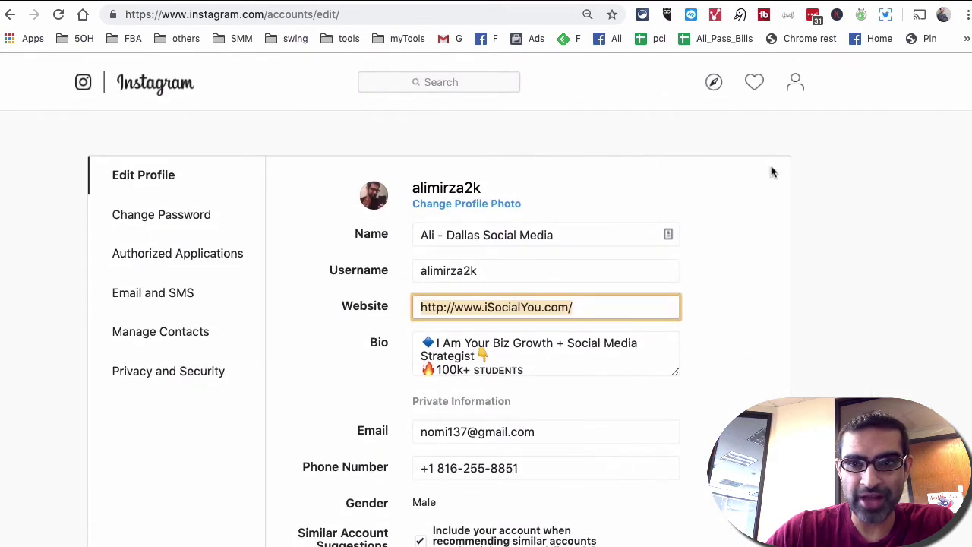
{"action": "left_click", "coordinate": [794, 85]}
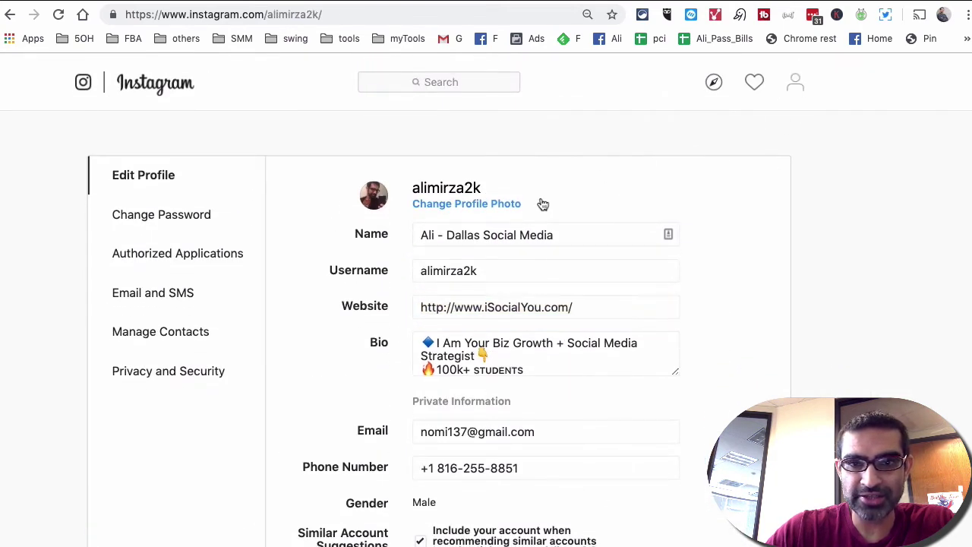
{"action": "left_click_drag", "start_coordinate": [266, 15], "coordinate": [388, 15]}
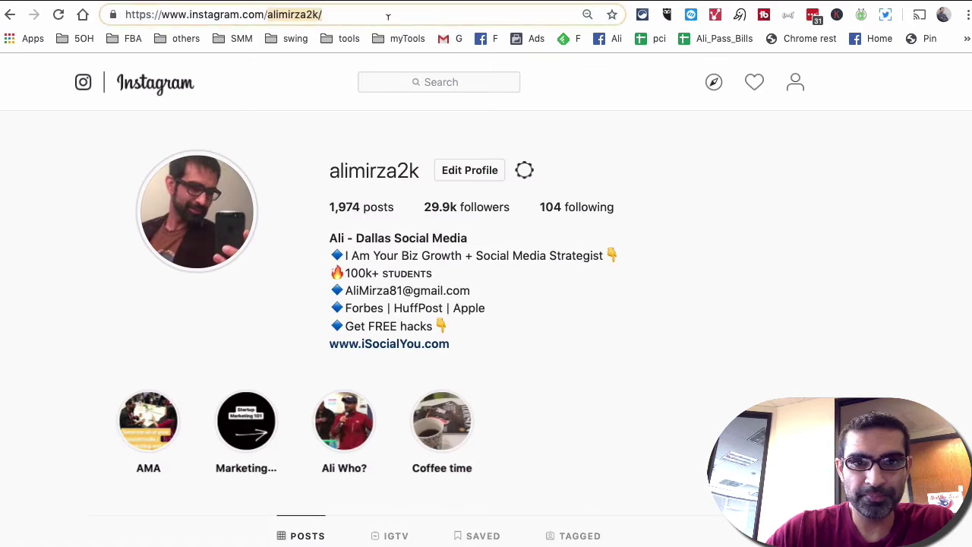
{"action": "type", "text": "diamondphy/"}
{"action": "key", "text": "Return"}
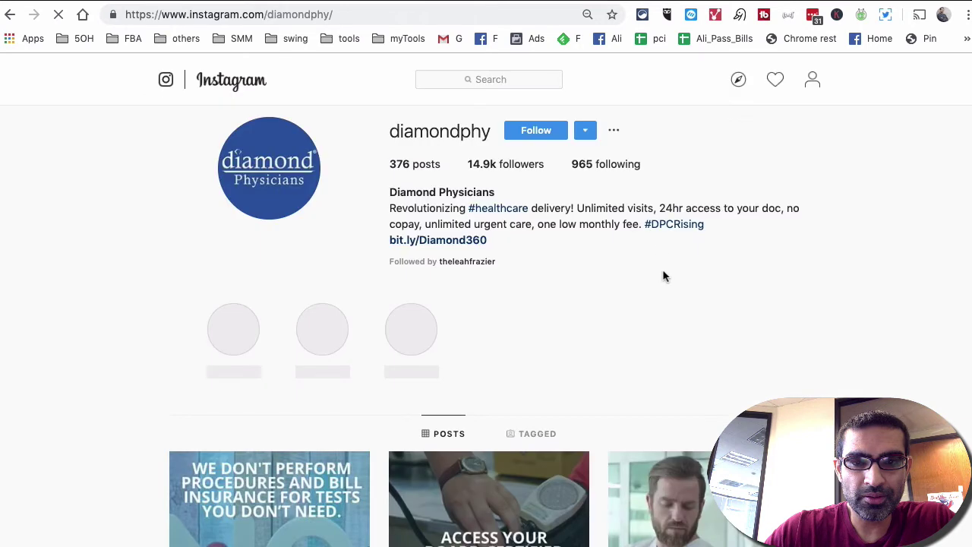
{"action": "scroll", "coordinate": [662, 275], "scroll_direction": "down", "scroll_amount": 3}
{"action": "scroll", "coordinate": [662, 276], "scroll_direction": "up", "scroll_amount": 3, "text": "ctrl"}
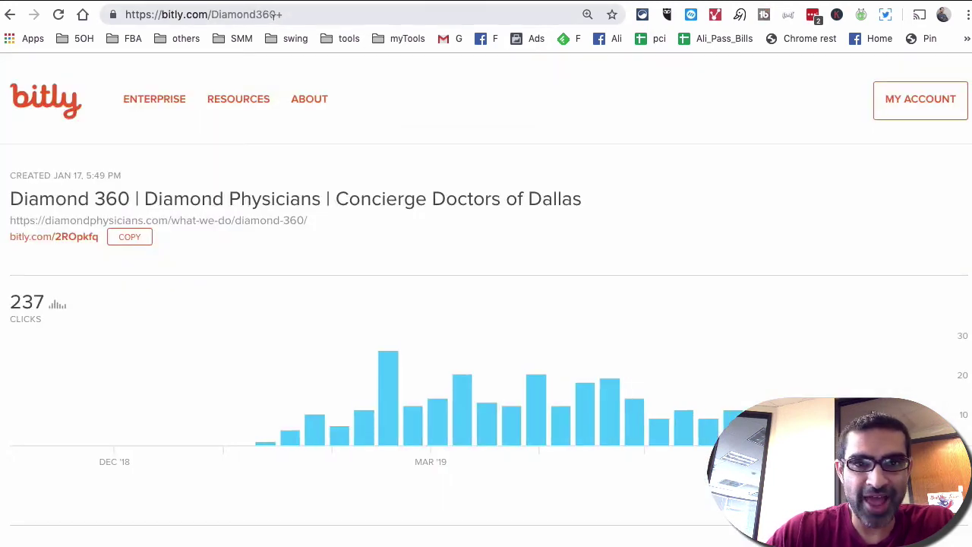
- Scroll through the Diamond360 stats page showing 237 clicks and its referrers
{"action": "left_click", "coordinate": [300, 13]}
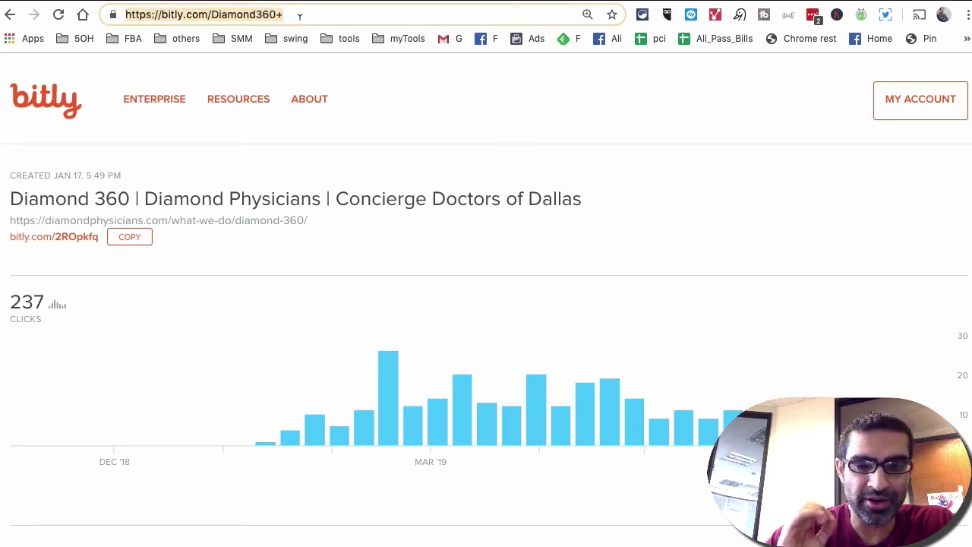
{"action": "left_click", "coordinate": [619, 274]}
{"action": "scroll", "coordinate": [619, 273], "scroll_direction": "down", "scroll_amount": 15}
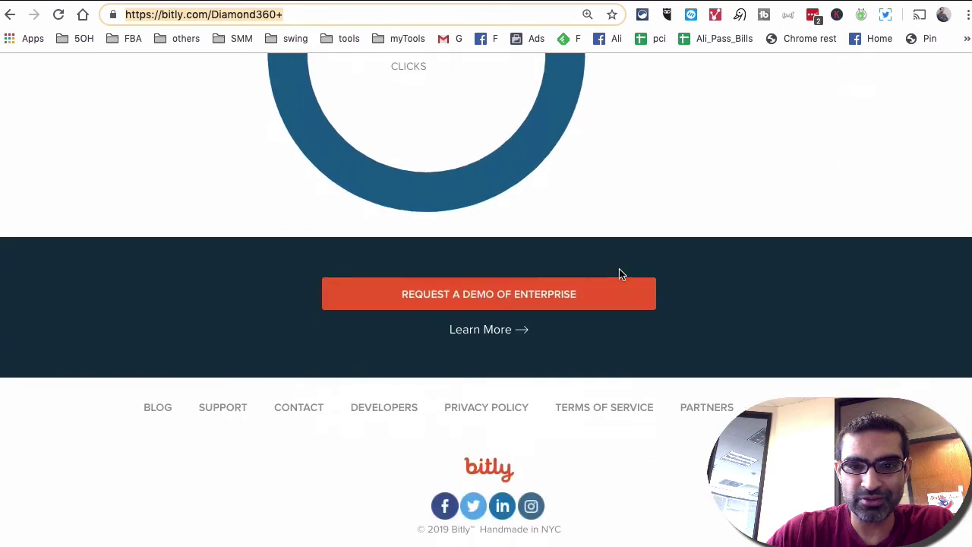
{"action": "scroll", "coordinate": [619, 273], "scroll_direction": "up", "scroll_amount": 15}
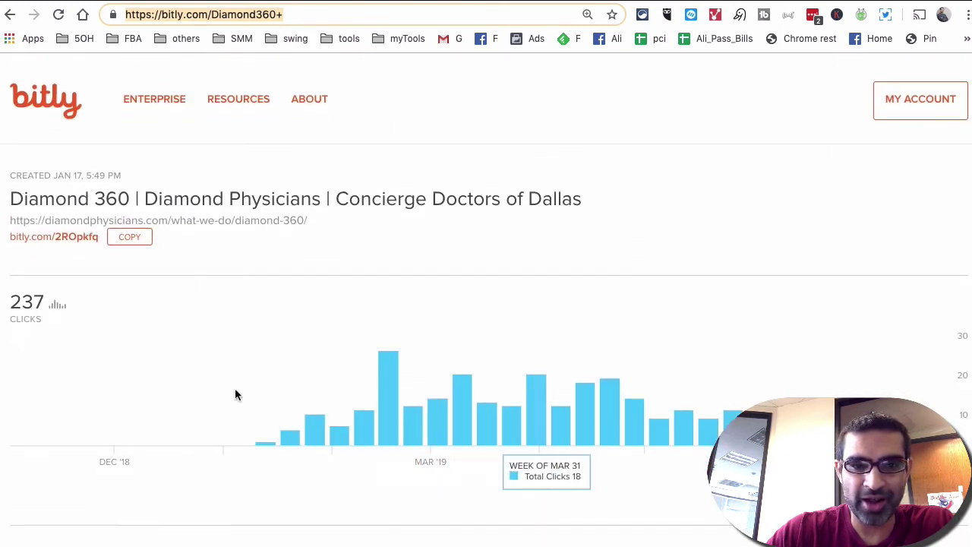
{"action": "scroll", "coordinate": [806, 371], "scroll_direction": "up", "scroll_amount": 1}
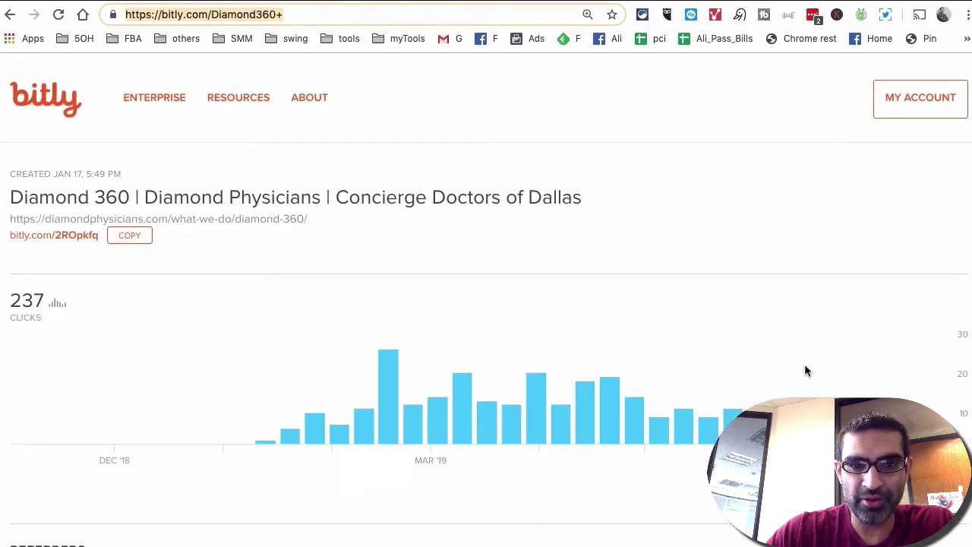
{"action": "scroll", "coordinate": [805, 369], "scroll_direction": "down", "scroll_amount": 2}
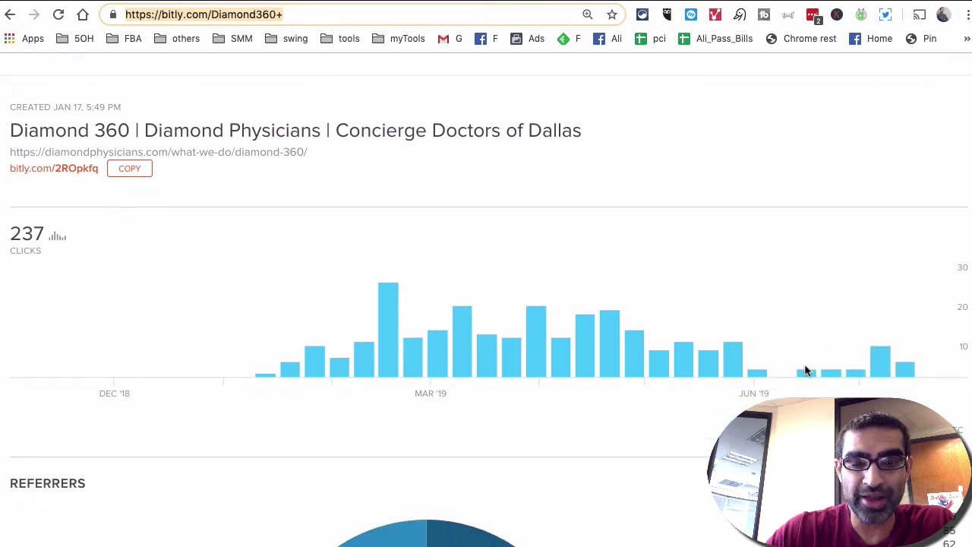
{"action": "scroll", "coordinate": [806, 369], "scroll_direction": "up", "scroll_amount": 2}
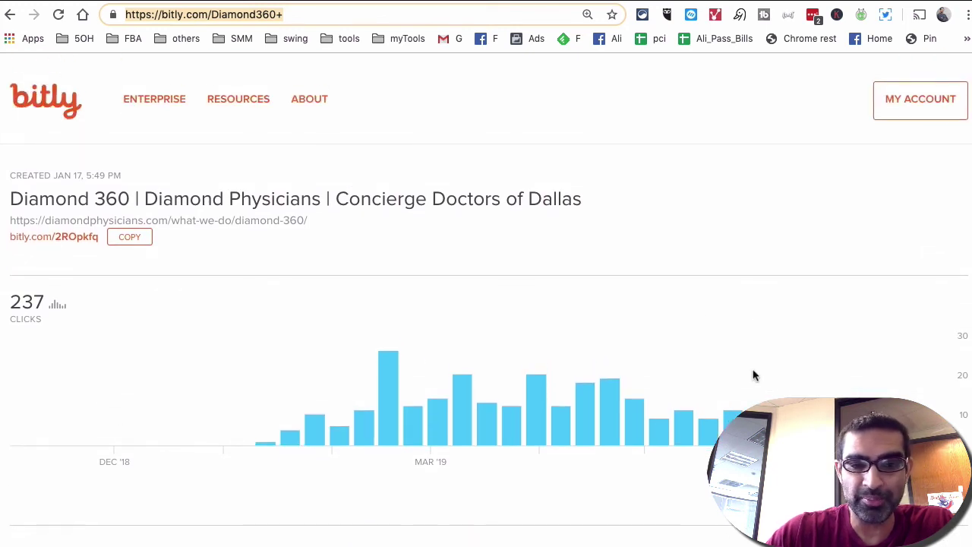
{"action": "scroll", "coordinate": [754, 373], "scroll_direction": "down", "scroll_amount": 5}
{"action": "scroll", "coordinate": [755, 373], "scroll_direction": "up", "scroll_amount": 5}
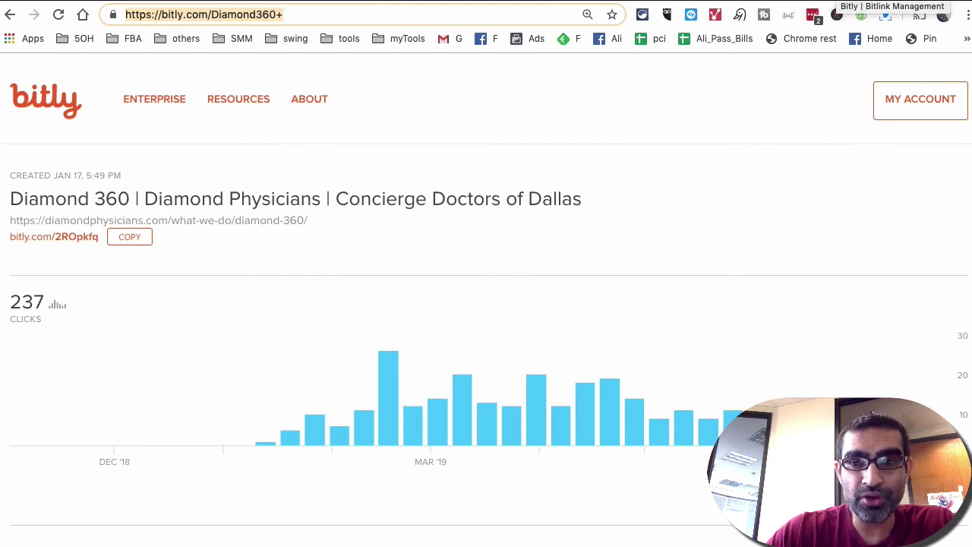
{"action": "key", "text": "ctrl+Tab"}
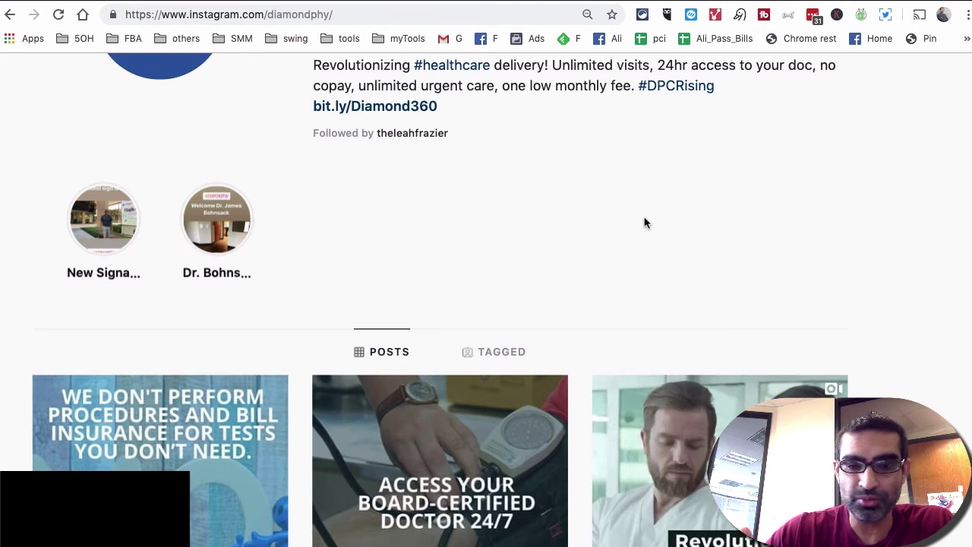